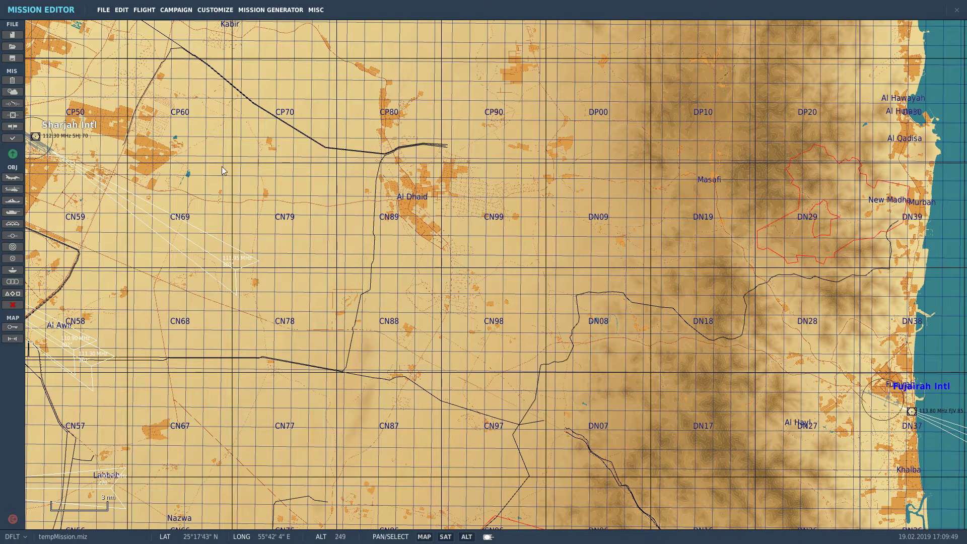
Step: Open the Time and Weather panel from the left MIS toolbar
left_click(13, 92)
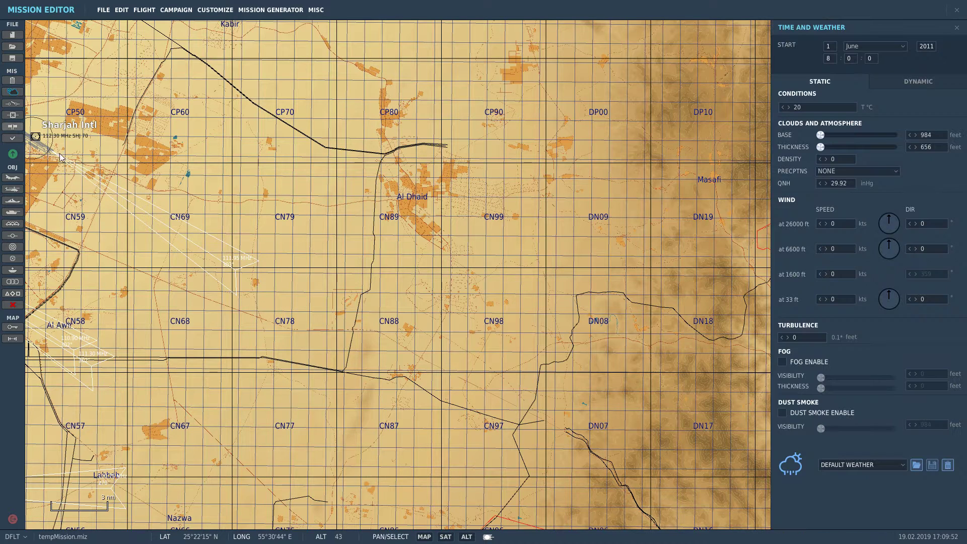
left_click(918, 83)
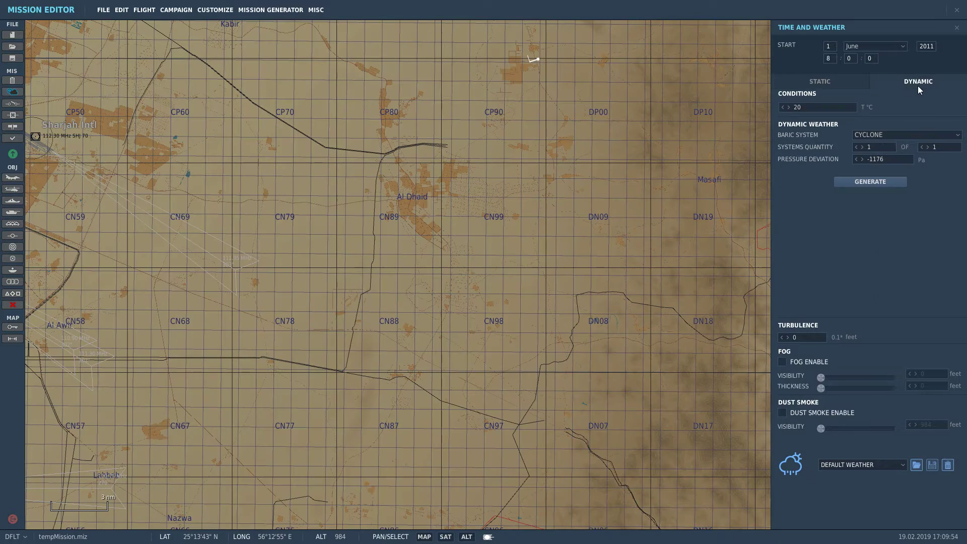
left_click(821, 82)
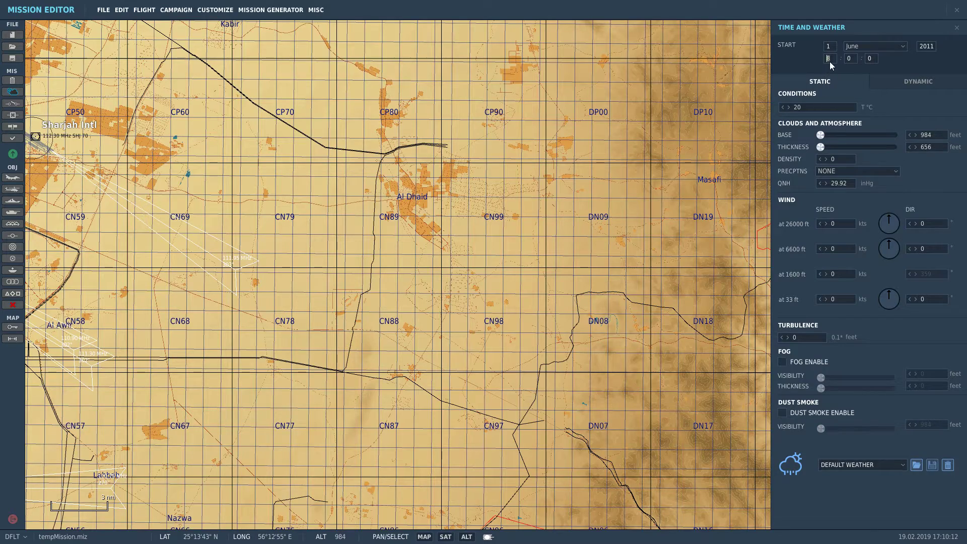
scroll(522, 331, "down", 6)
Step: Zoom the map out and back in over the UAE and Strait of Hormuz region
scroll(560, 352, "down", 1)
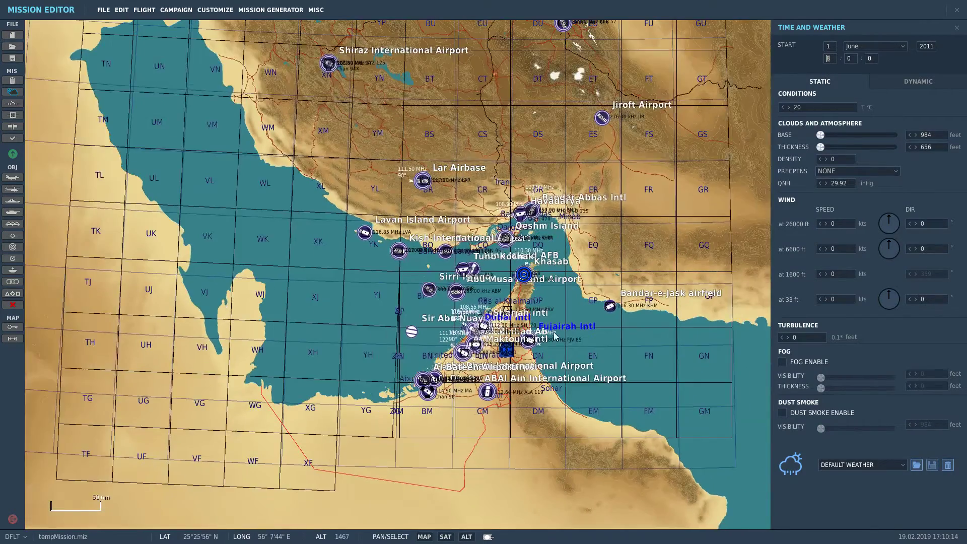
scroll(560, 353, "up", 3)
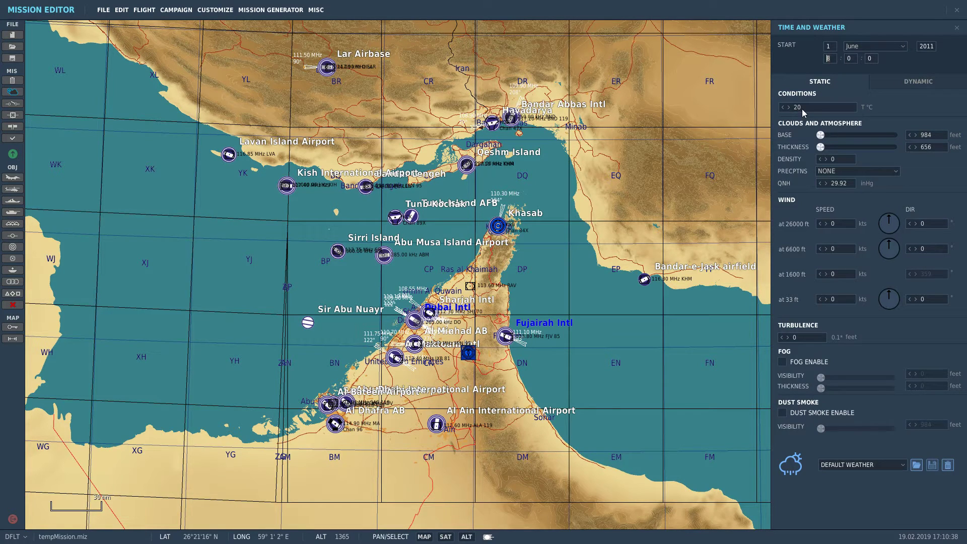
Step: Lower the temperature to 14.3 °C and raise cloud base to 9514 ft, thickness 3314 ft
left_click(782, 107)
left_click(782, 107)
left_click(783, 107)
left_click(781, 107)
left_click_drag(822, 136, 861, 142)
left_click_drag(820, 147, 854, 150)
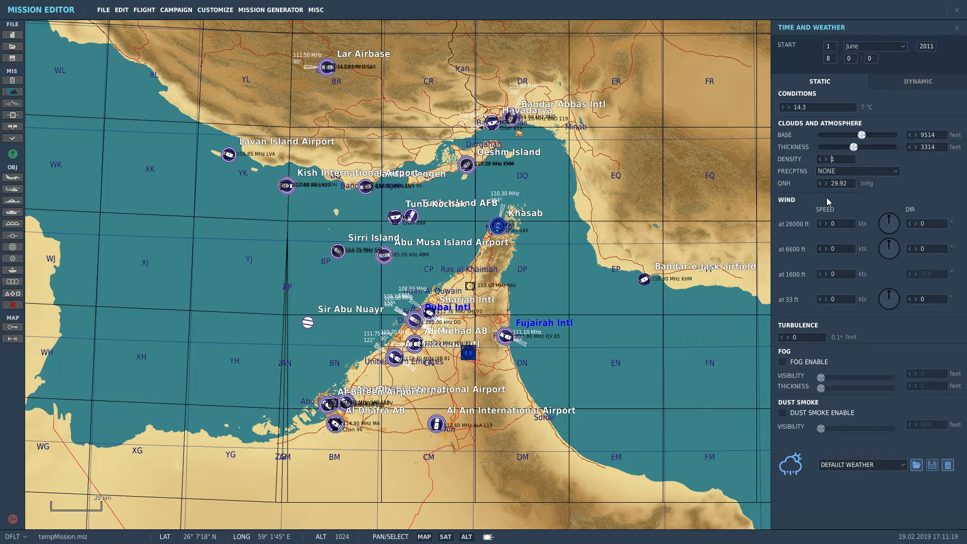
Step: Set the precipitation to Thunderstorm
left_click(837, 171)
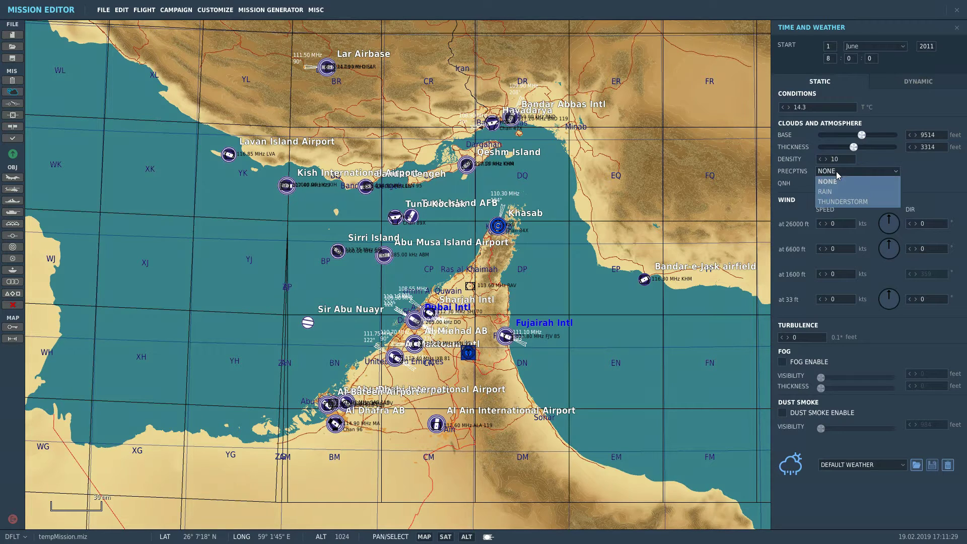
left_click(834, 192)
left_click(833, 173)
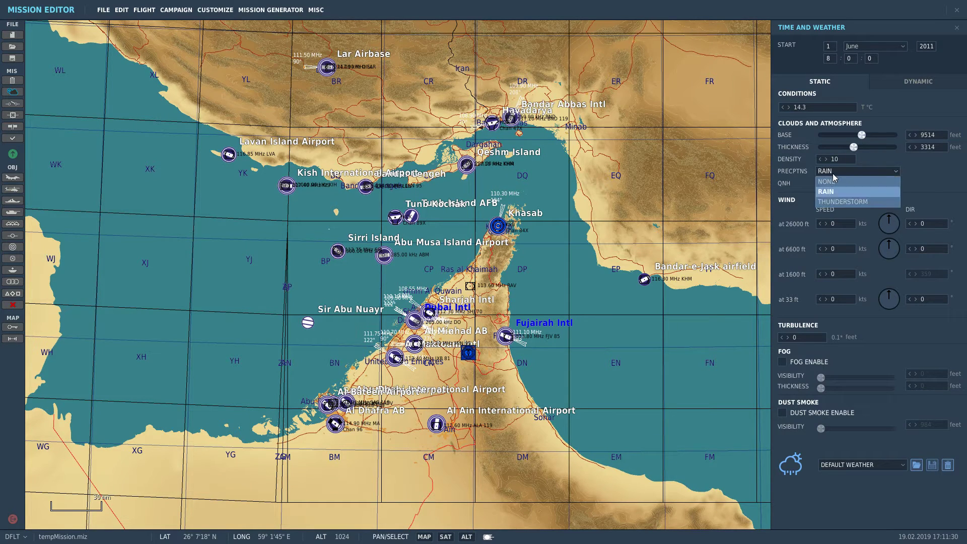
left_click(846, 202)
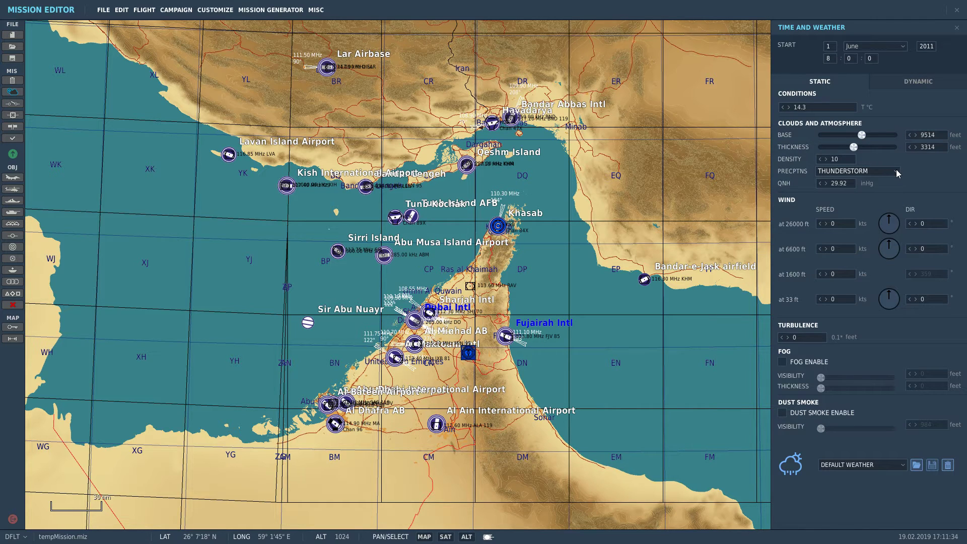
Step: Set winds to 12, 15, 206 and 97 kts from 26000 ft to 33 ft, turbulence 15
left_click(848, 184)
type("0")
left_click(896, 295)
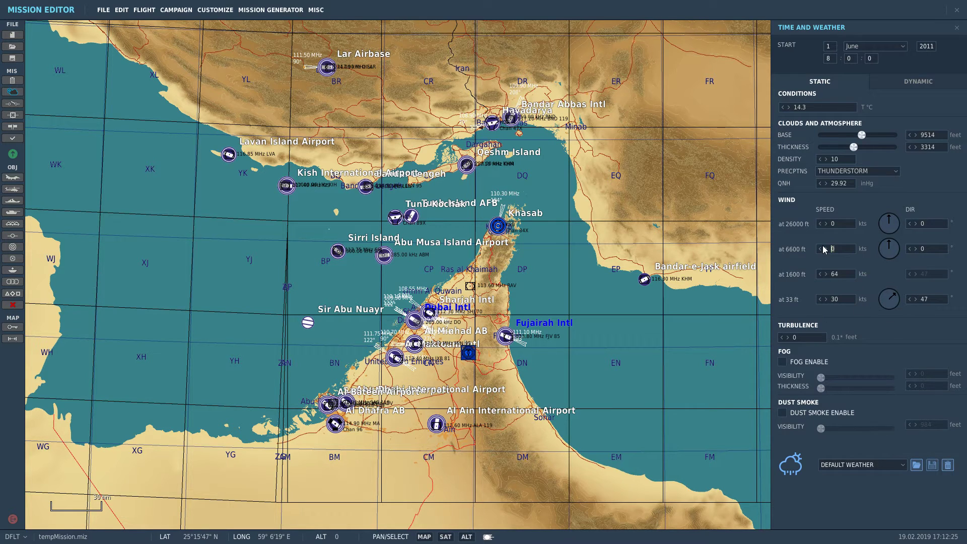
type("15")
left_click_drag(880, 250, 884, 248)
type("12")
left_click_drag(892, 219, 894, 222)
key("BackSpace")
key("BackSpace")
type("97")
left_click(840, 275)
type("20")
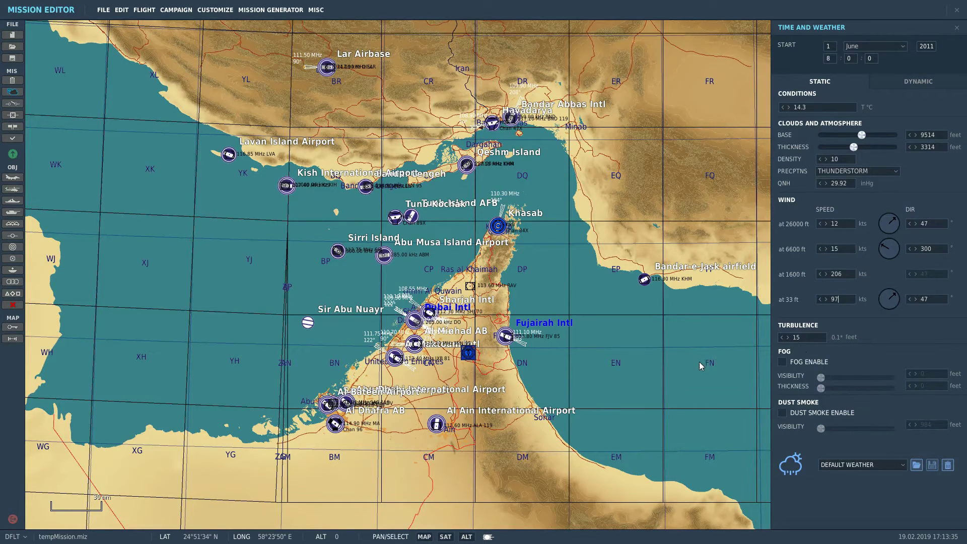
Step: Enable fog with 6266 ft visibility and 1050 ft thickness
left_click(782, 362)
left_click_drag(822, 378, 845, 384)
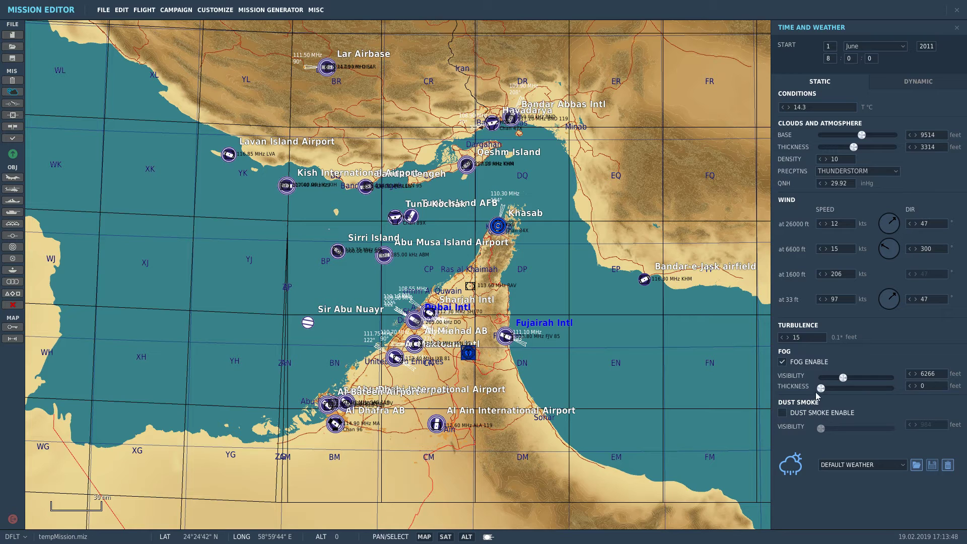
left_click_drag(821, 388, 824, 391)
left_click_drag(826, 388, 827, 388)
left_click_drag(827, 388, 844, 392)
Step: Enable dust smoke with 6463 ft visibility
left_click(783, 412)
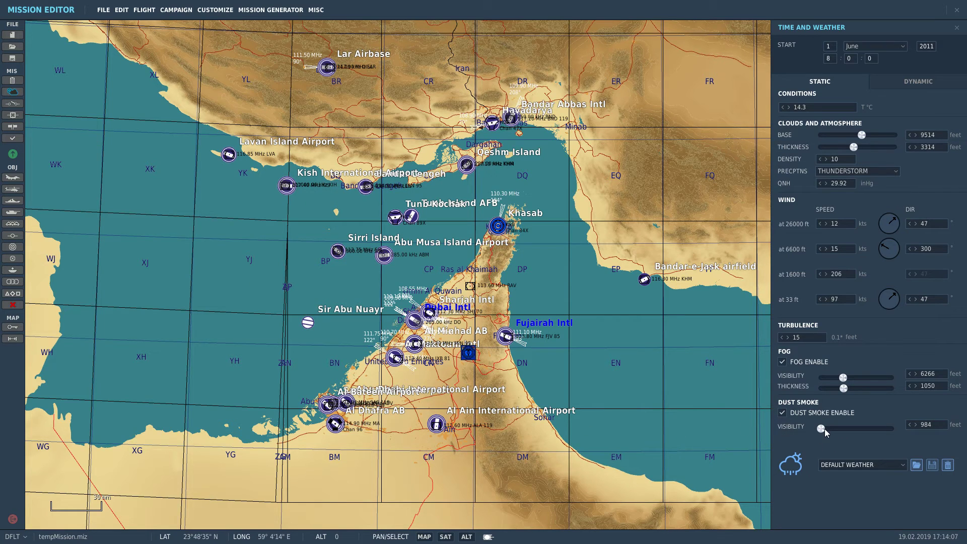
left_click_drag(825, 428, 865, 429)
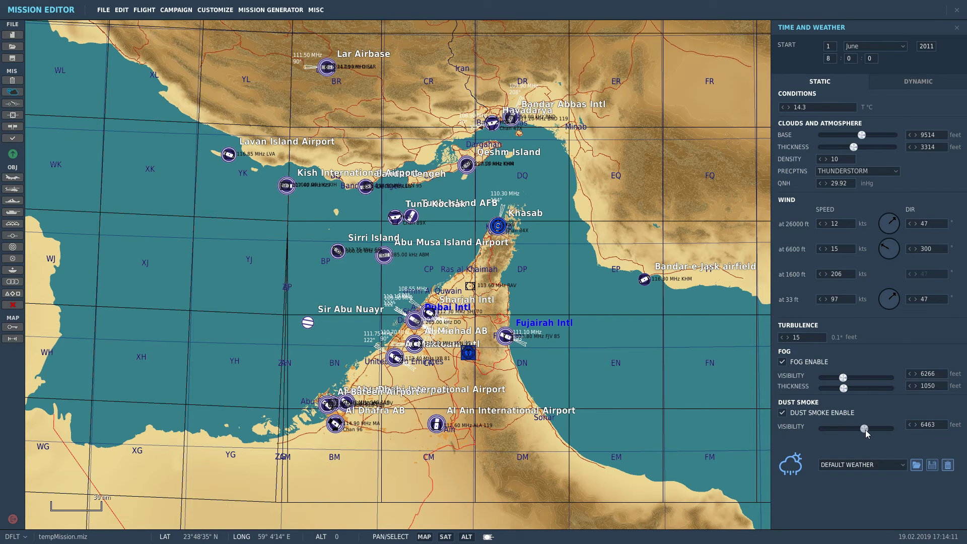
left_click(902, 464)
scroll(855, 416, "down", 6)
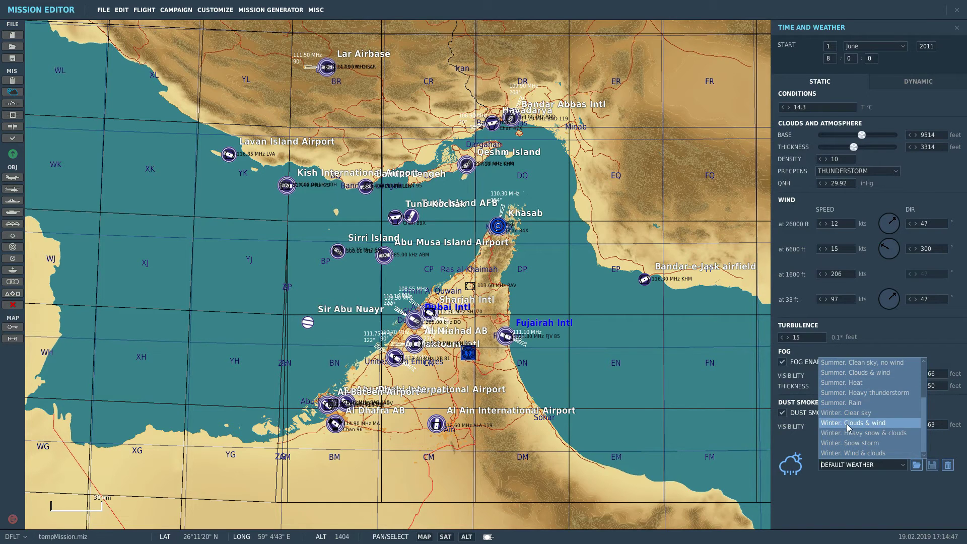
left_click(833, 489)
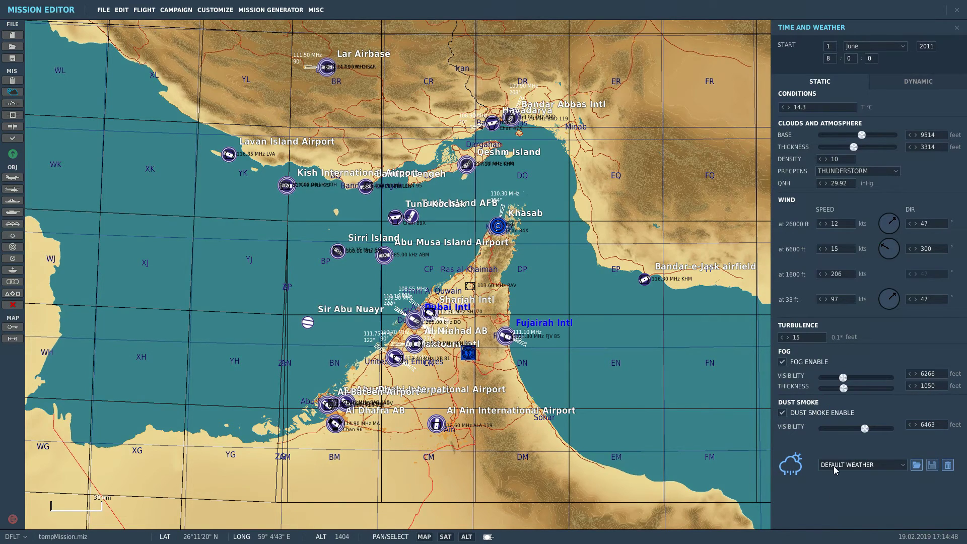